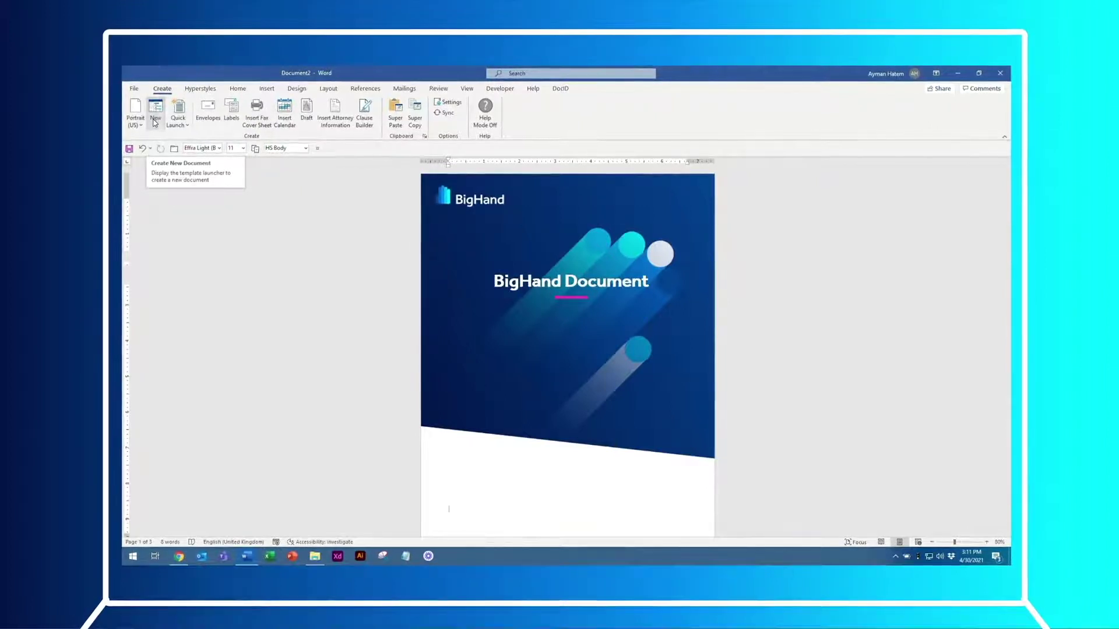
Start a new firm-template document from the BigHand Create template launcher on the Create ribbon.
click(154, 120)
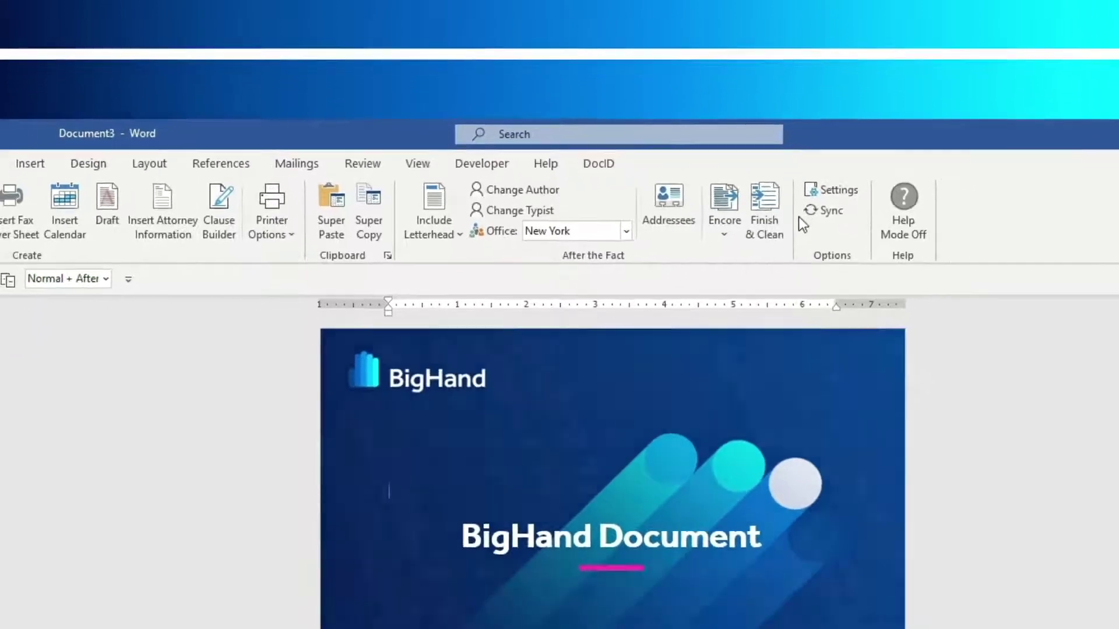
Super Copy the page's selected paragraphs into a new BigHand Letters document.
key(ctrl+shift+Up)
key(ctrl+shift+Up)
key(ctrl+shift+Up)
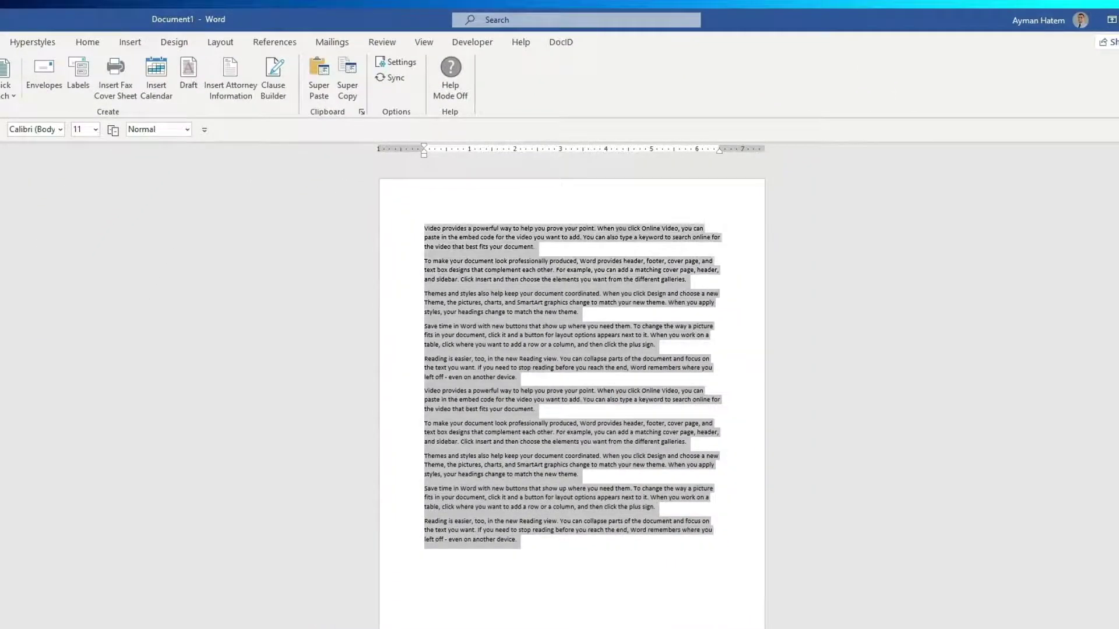
click(347, 88)
click(594, 498)
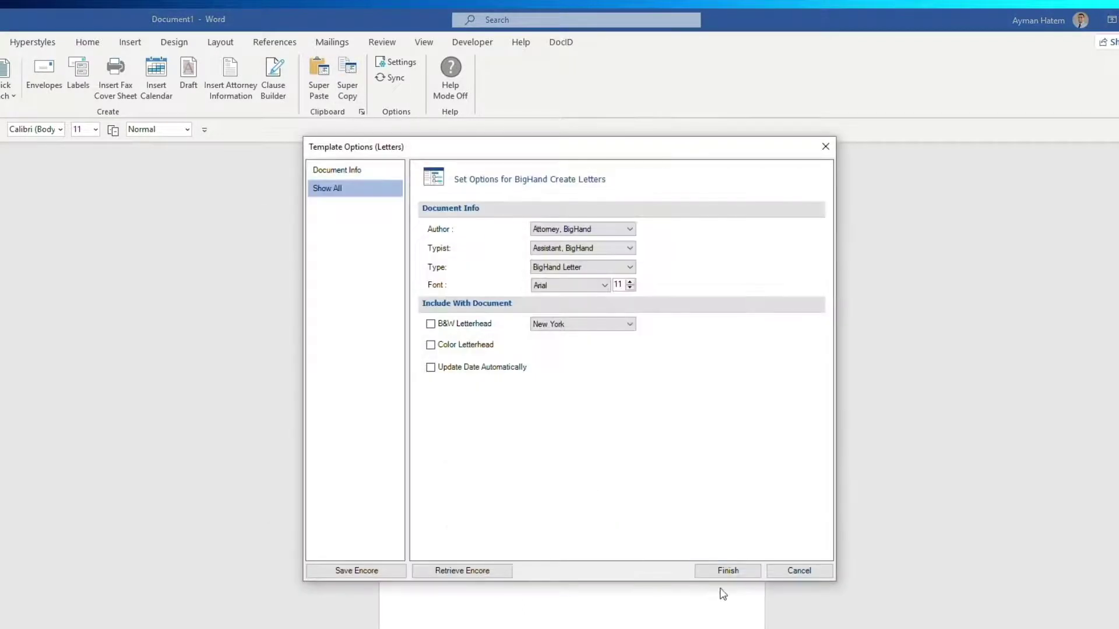
click(722, 573)
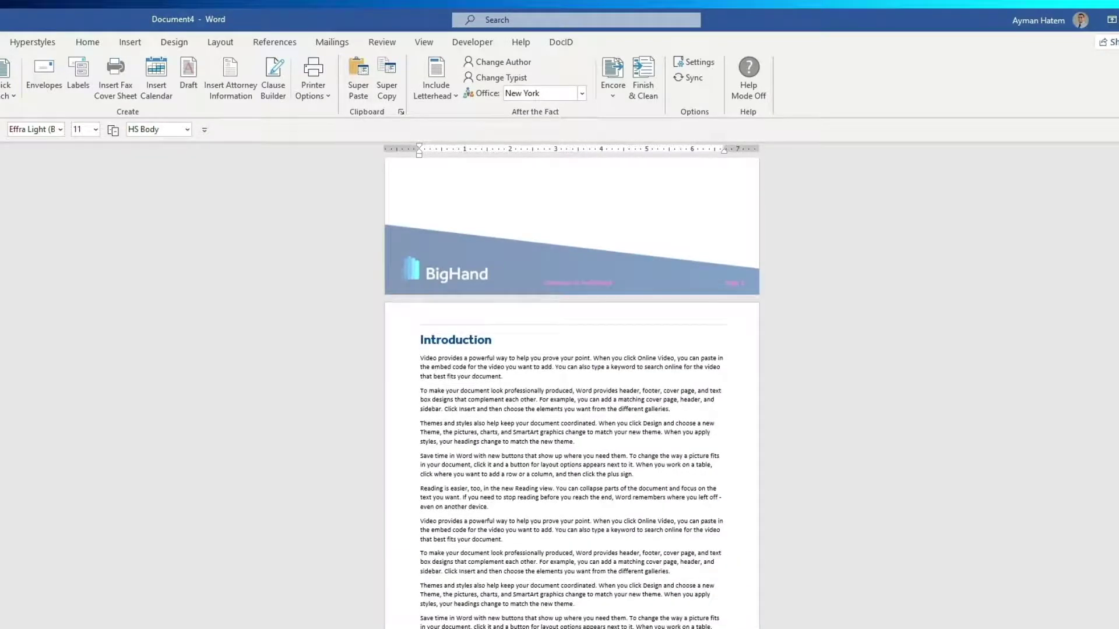
Start another letter prefilled from a saved Encore entry.
click(450, 574)
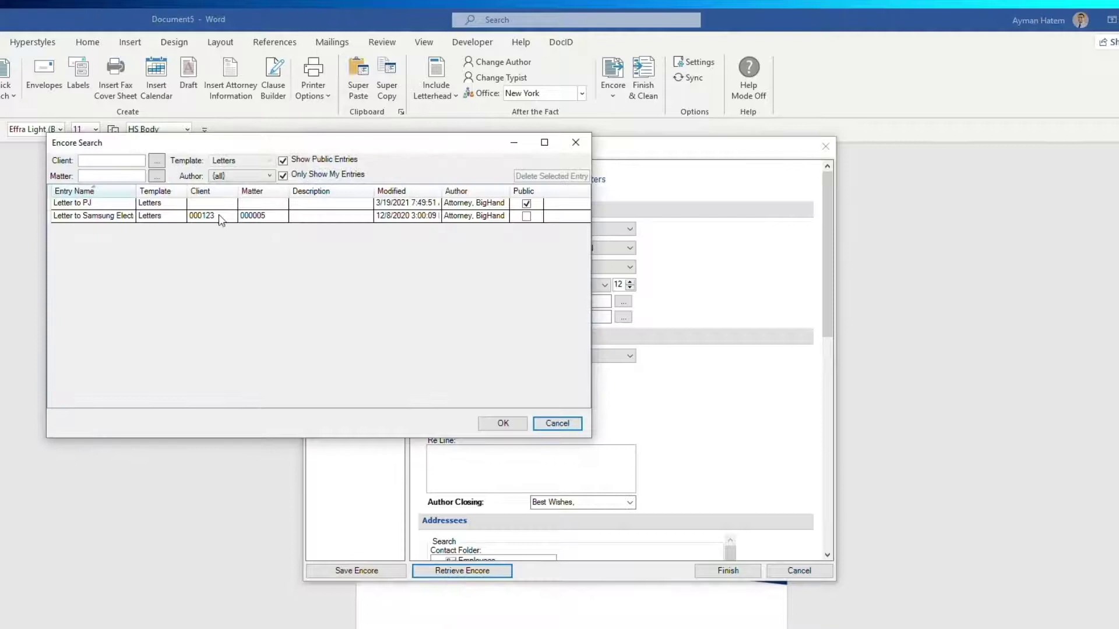
click(492, 425)
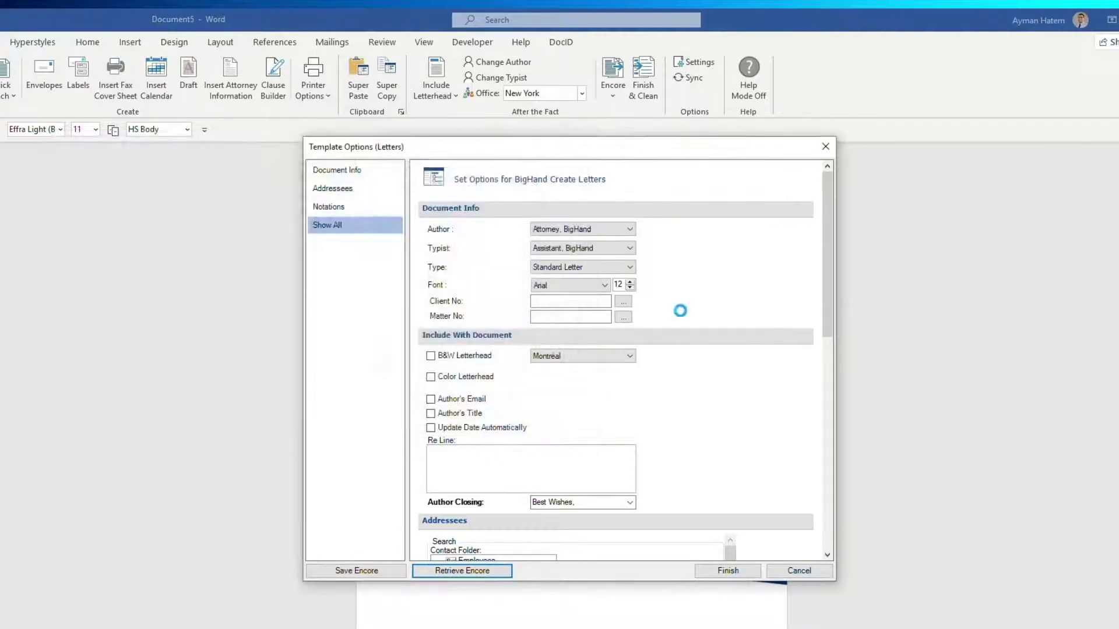
drag(826, 197, 832, 292)
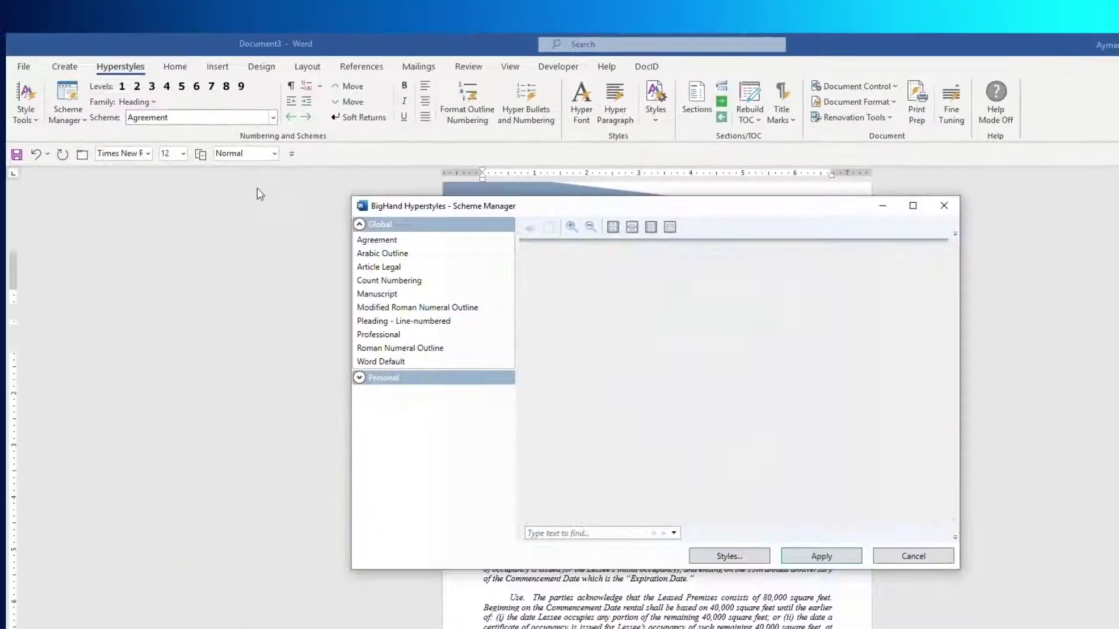
Preview and apply the Agreement scheme to the lease, then review the Family and Scheme dropdowns.
click(391, 245)
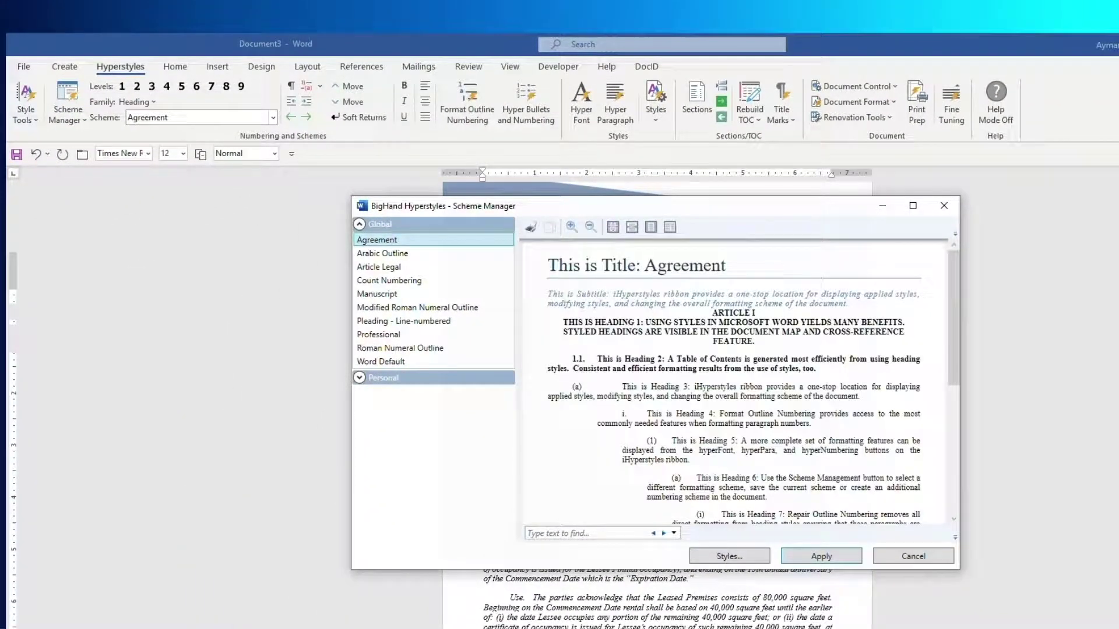
drag(956, 269, 952, 417)
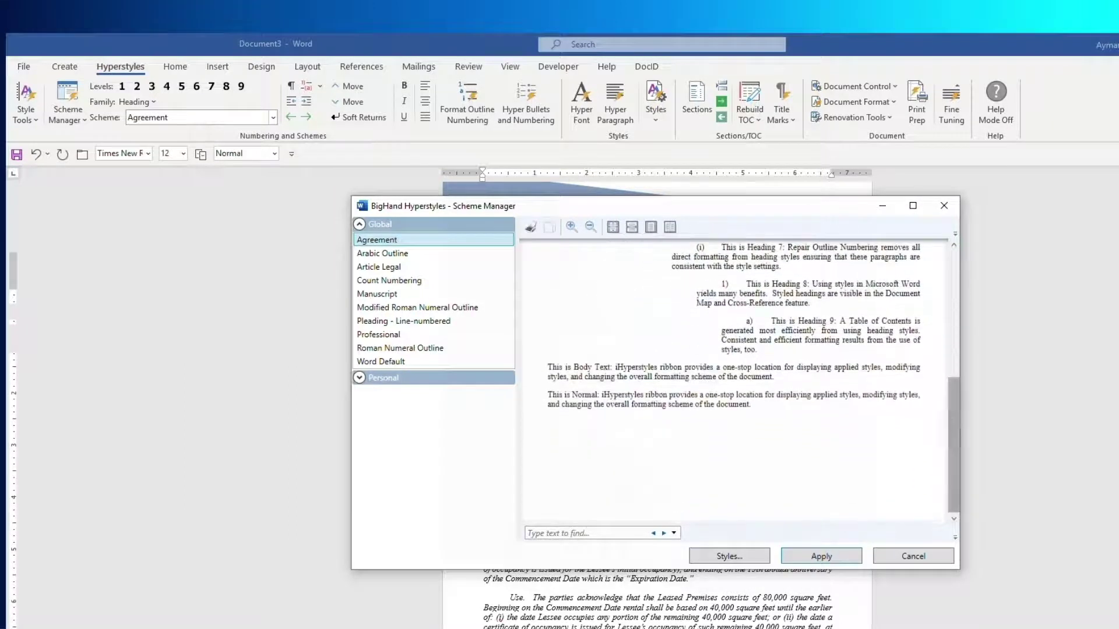
click(823, 556)
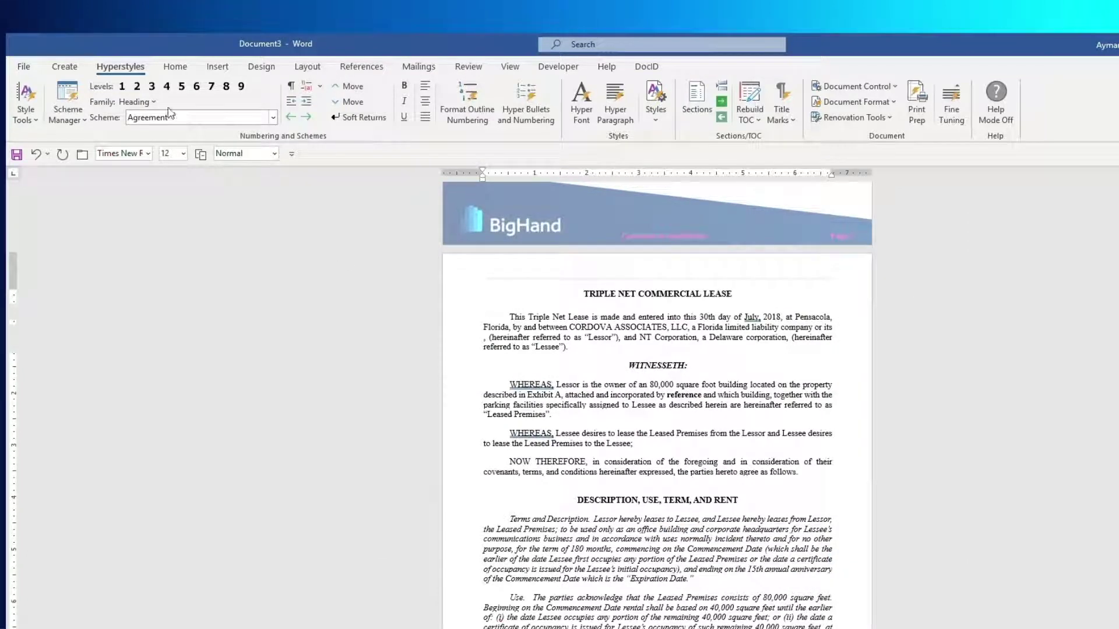
click(145, 100)
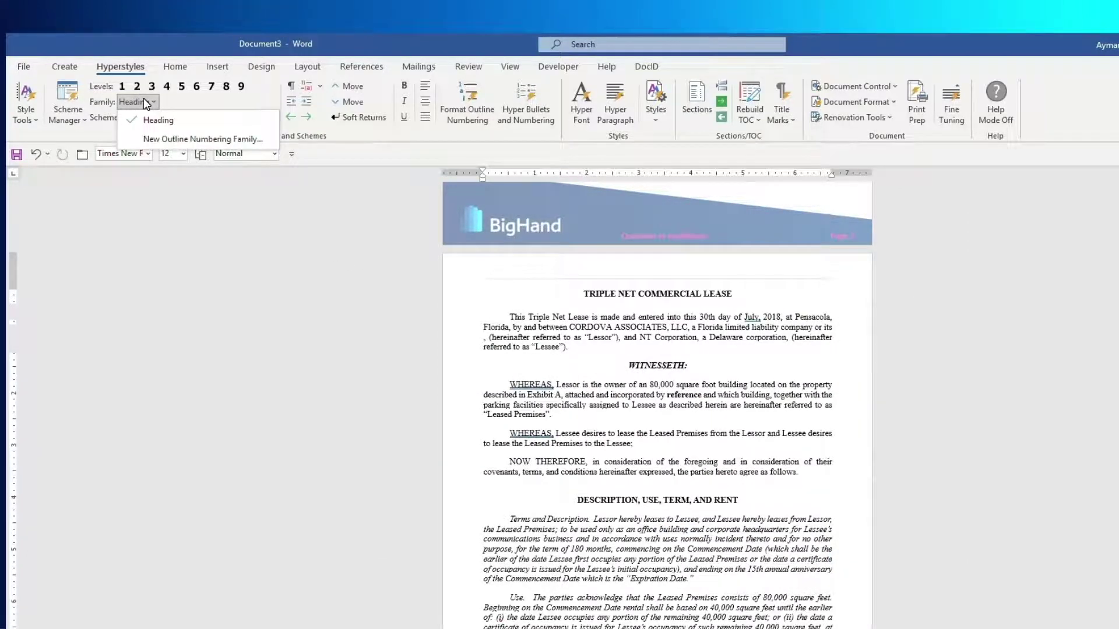
click(166, 120)
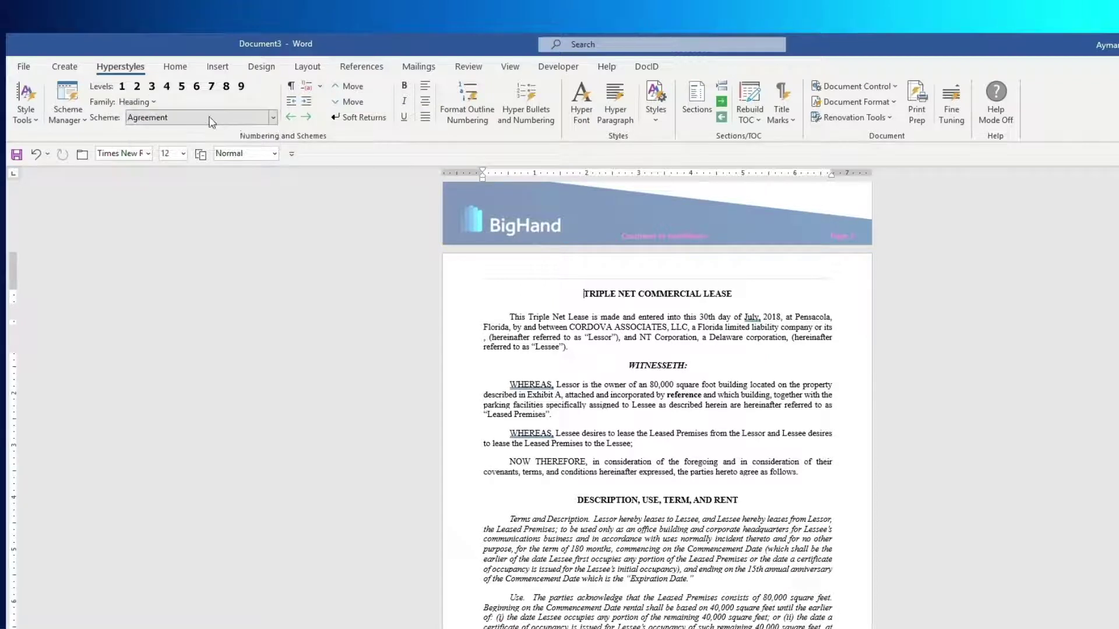
click(245, 124)
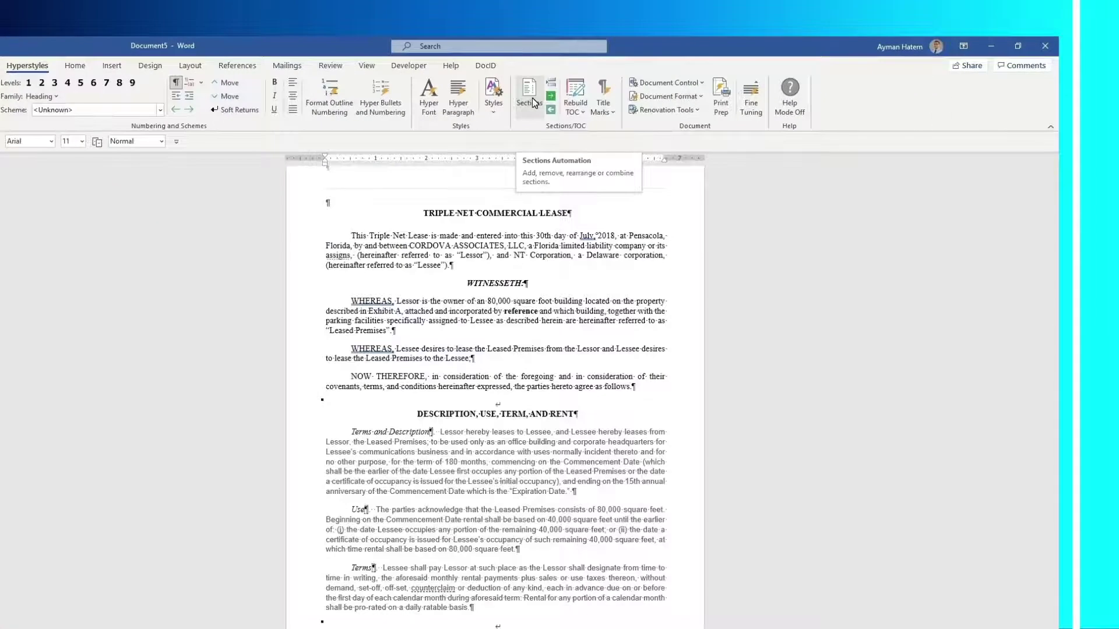
Bring up the Hyperstyles Sections tools for adding a Table of Contents section.
click(534, 104)
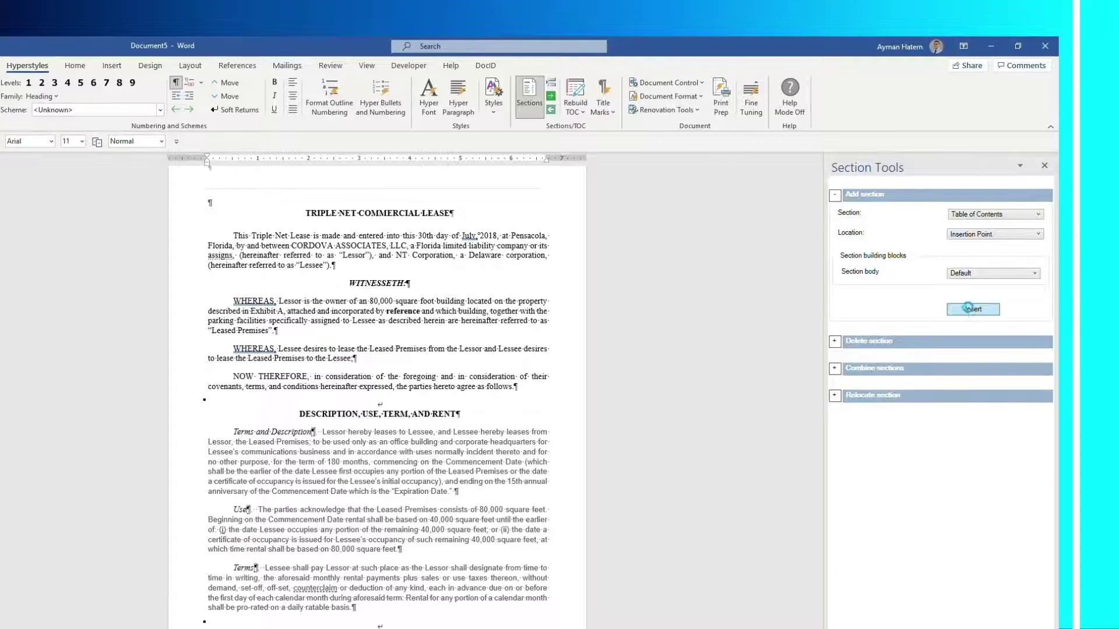
drag(817, 280, 804, 179)
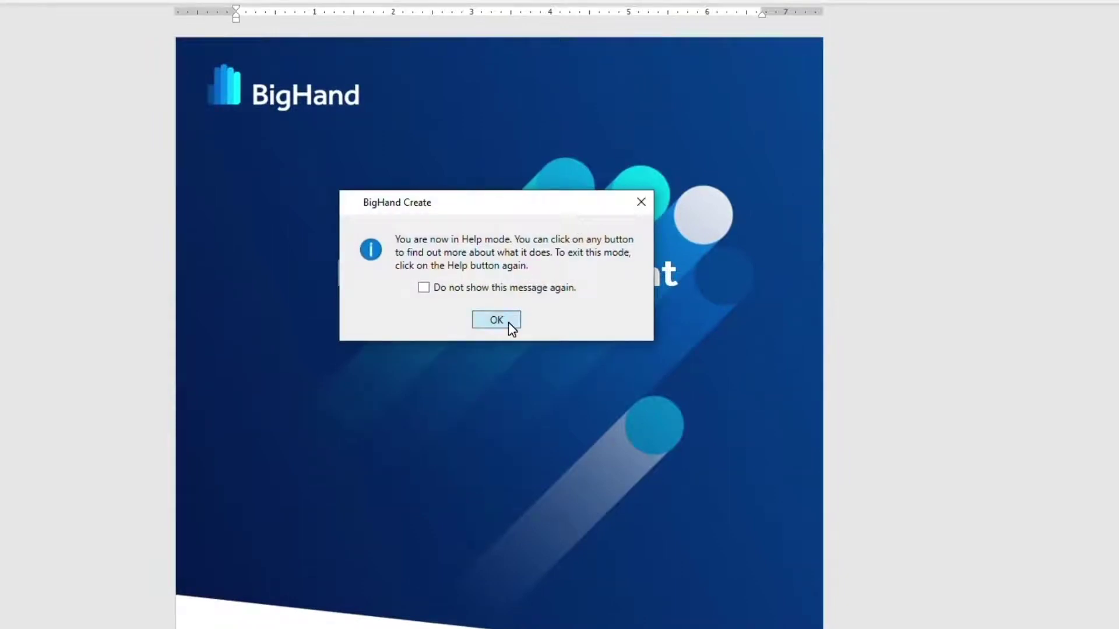
Acknowledge the Help mode notice with OK.
click(508, 321)
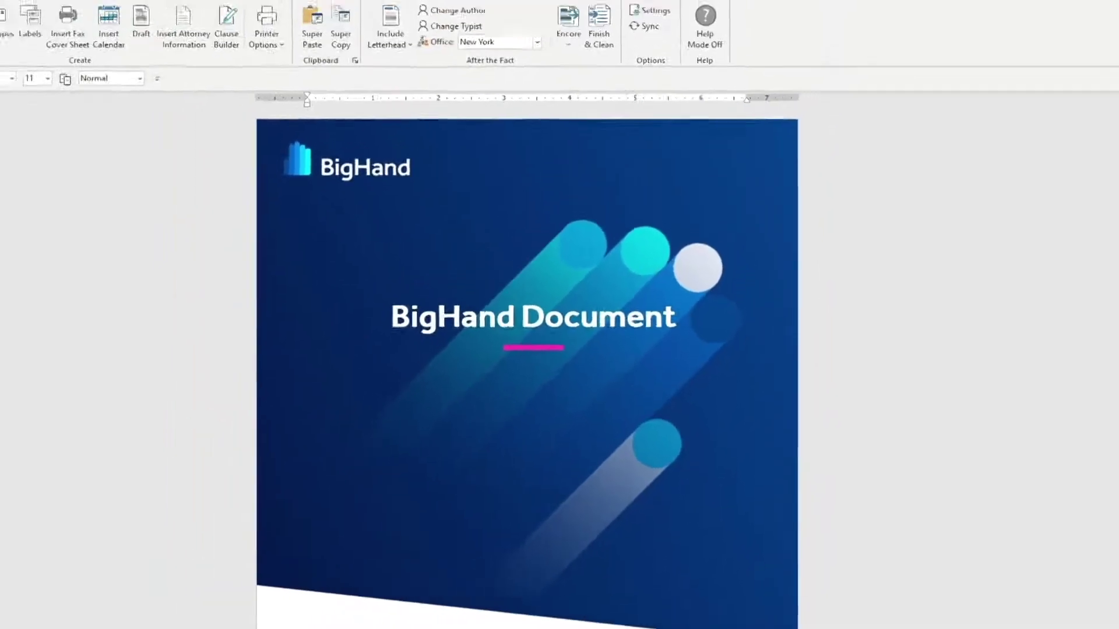